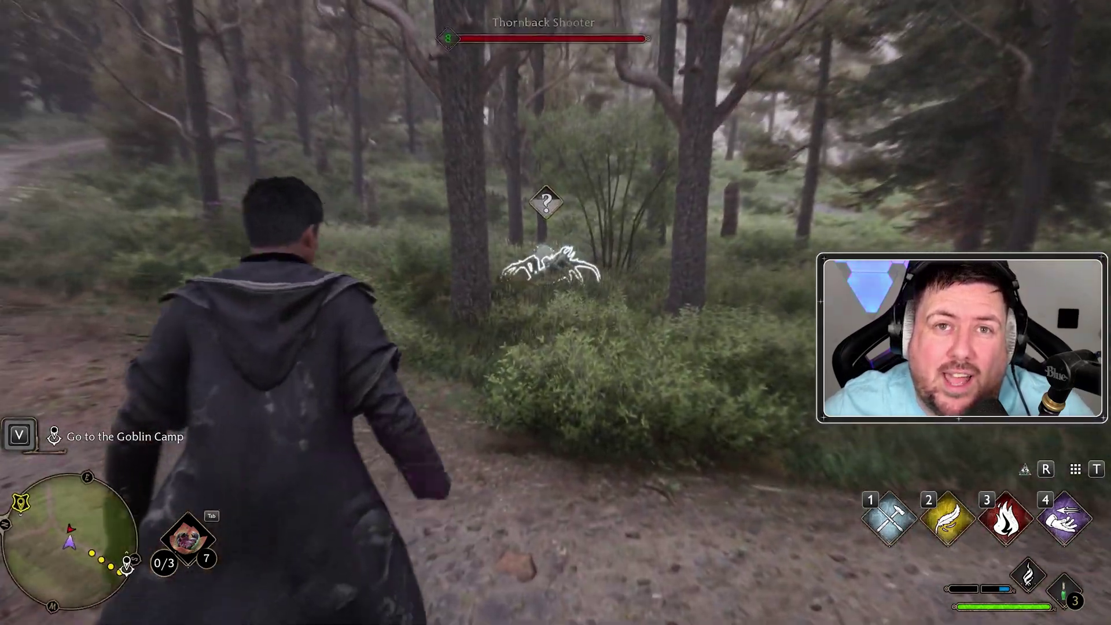
Defeat the Thornback Shooter by dodging, rolling, shielding and casting spells
{"action": "key", "text": "w"}
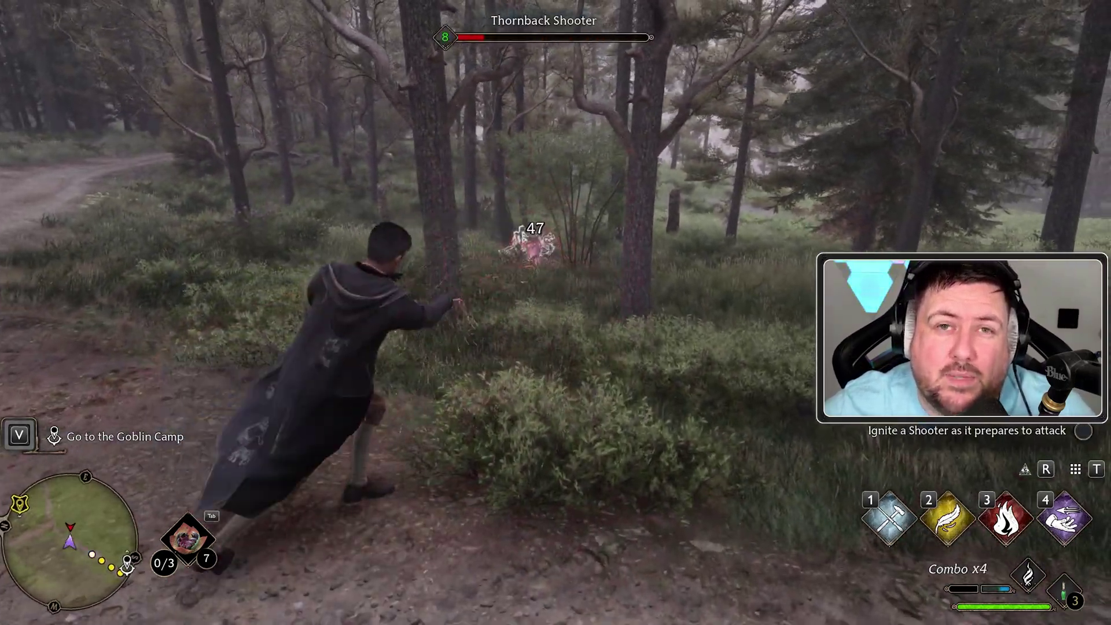
{"action": "key", "text": "space"}
{"action": "left_click", "coordinate": [556, 312]}
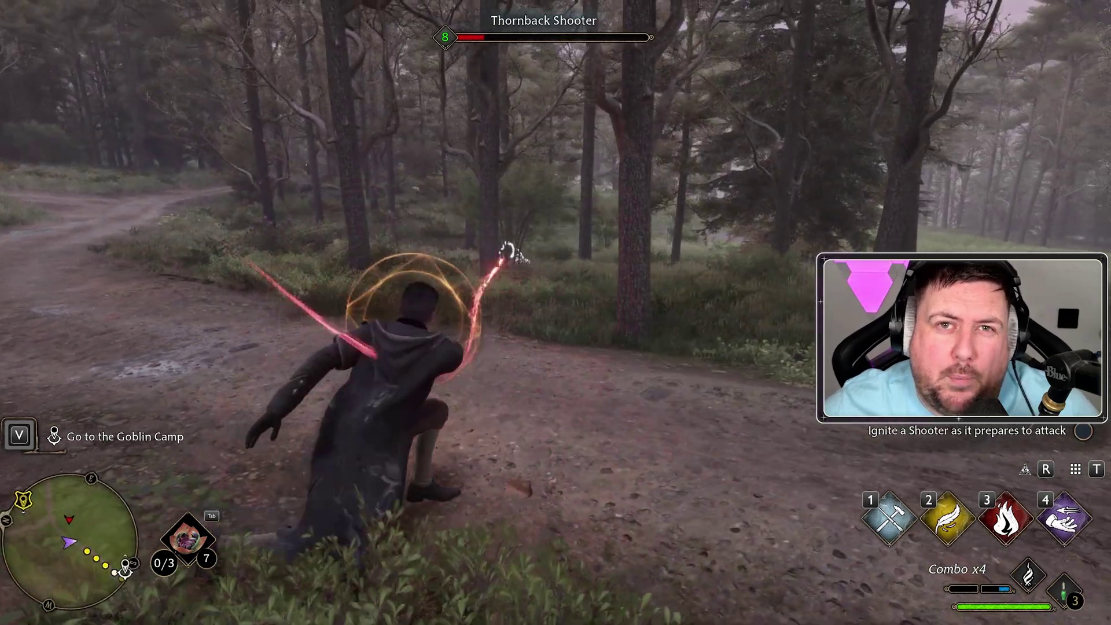
{"action": "key", "text": "q"}
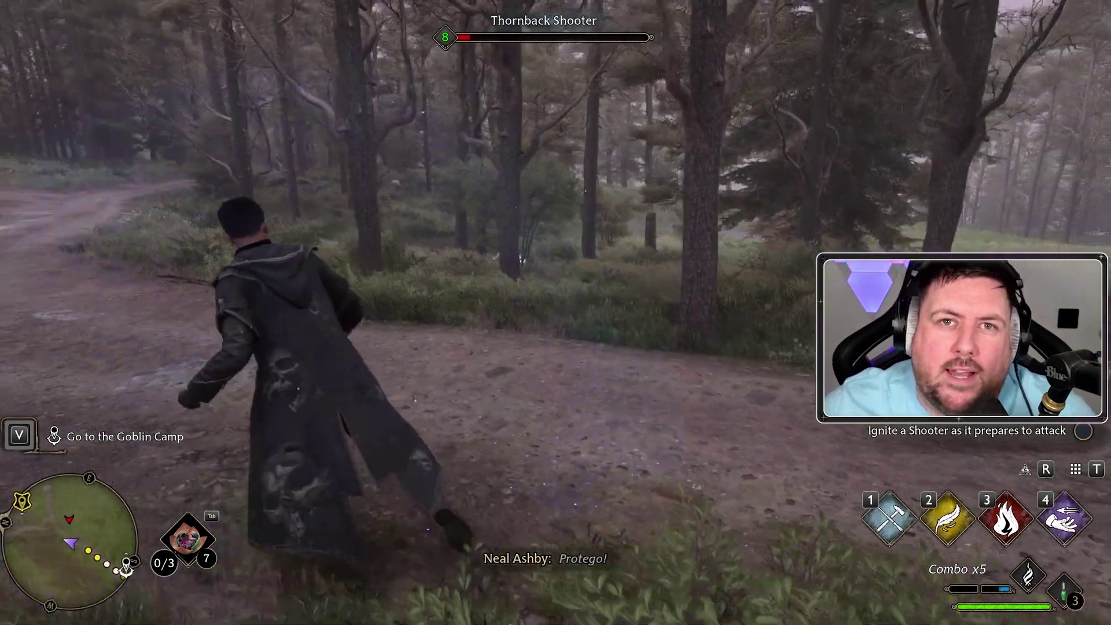
{"action": "left_click", "coordinate": [555, 312]}
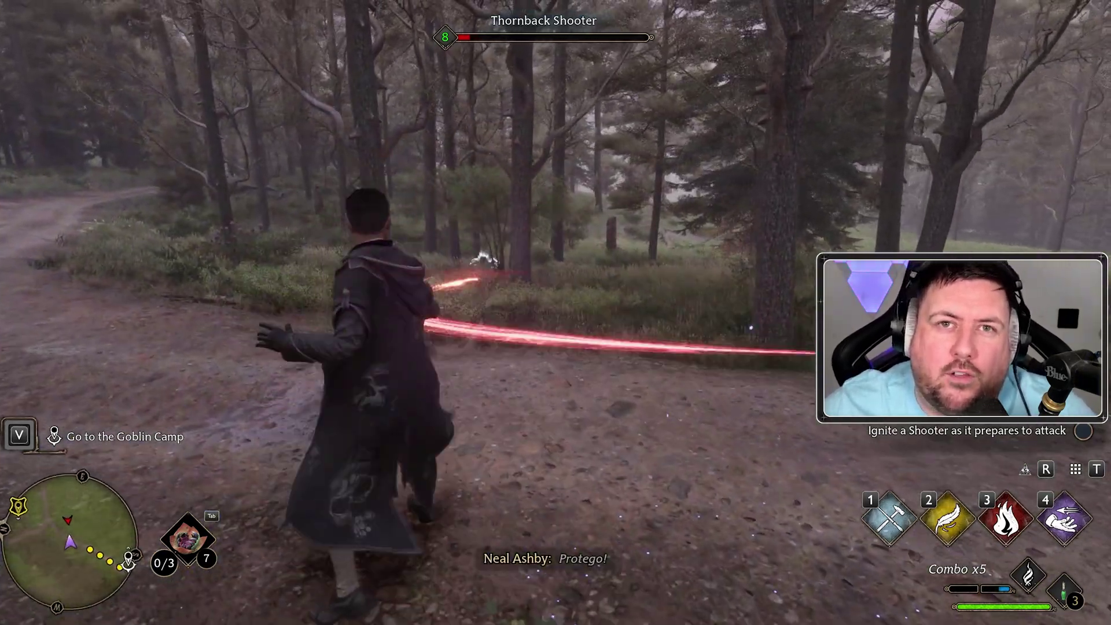
{"action": "left_click", "coordinate": [555, 312]}
Run to the fallen spider's body and pick up the spider fang
{"action": "key", "text": "w"}
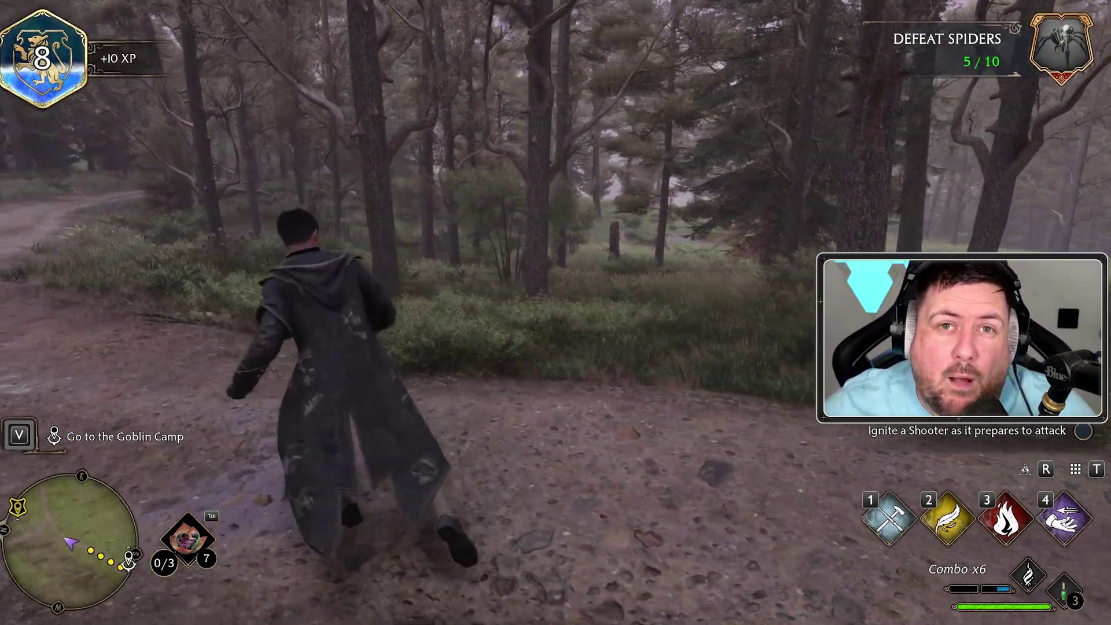
{"action": "key", "text": "w"}
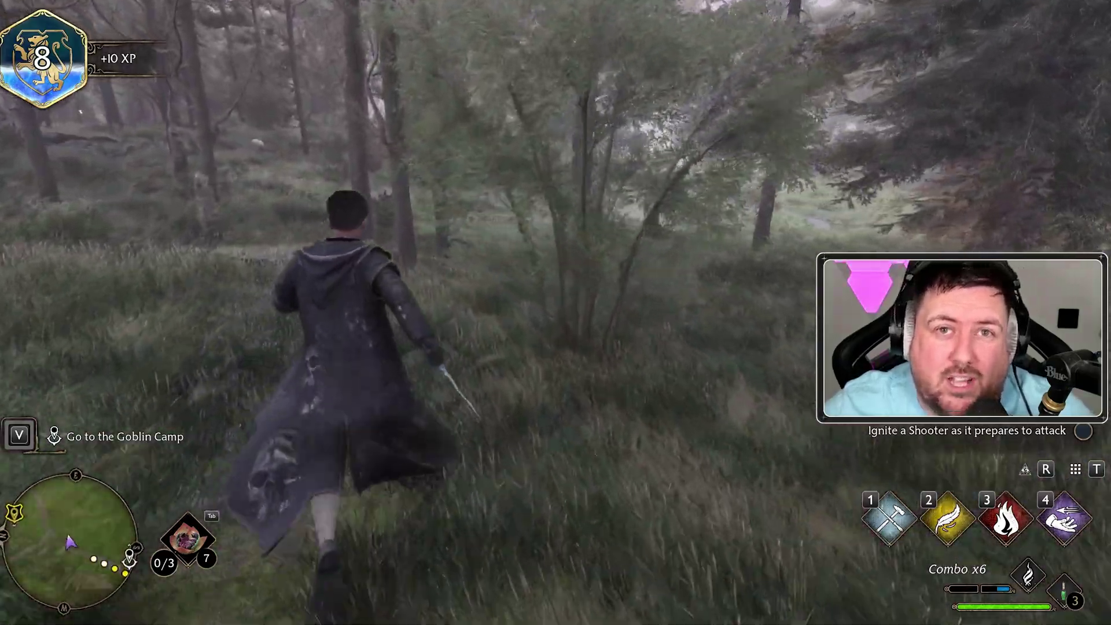
{"action": "key", "text": "w"}
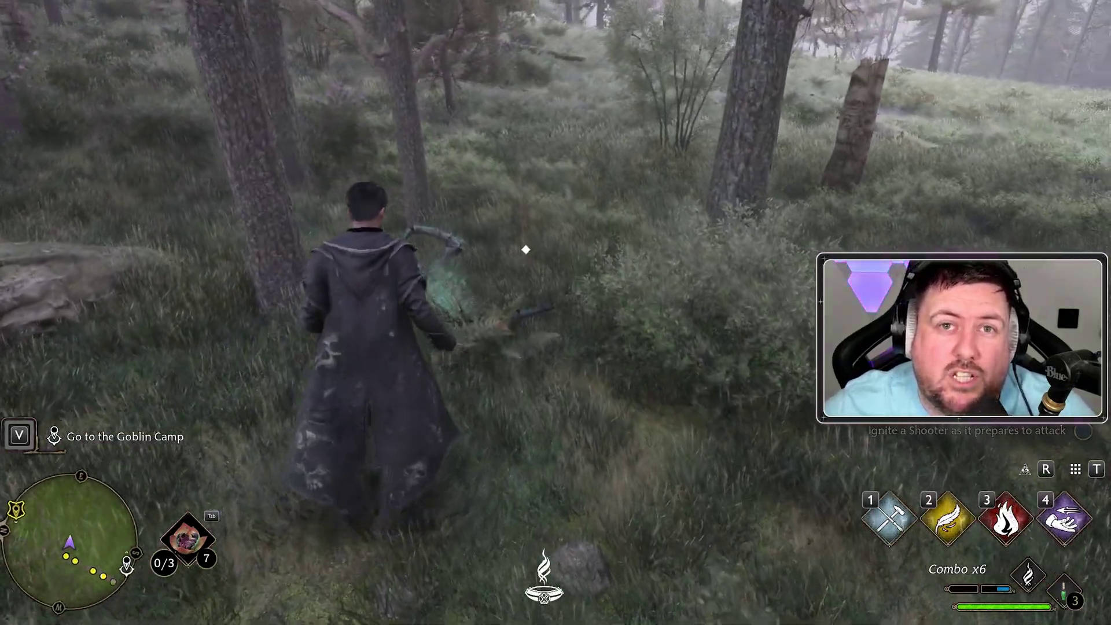
{"action": "key", "text": "w"}
{"action": "key", "text": "f"}
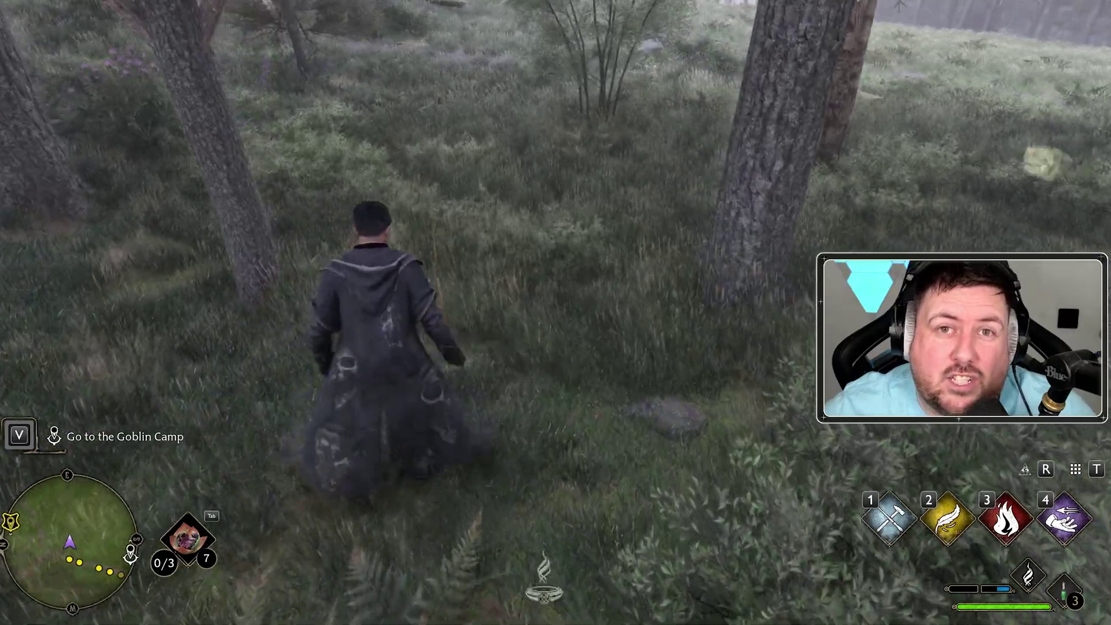
Run along the dirt path and uphill through the grassy field toward the objective
{"action": "key", "text": "w"}
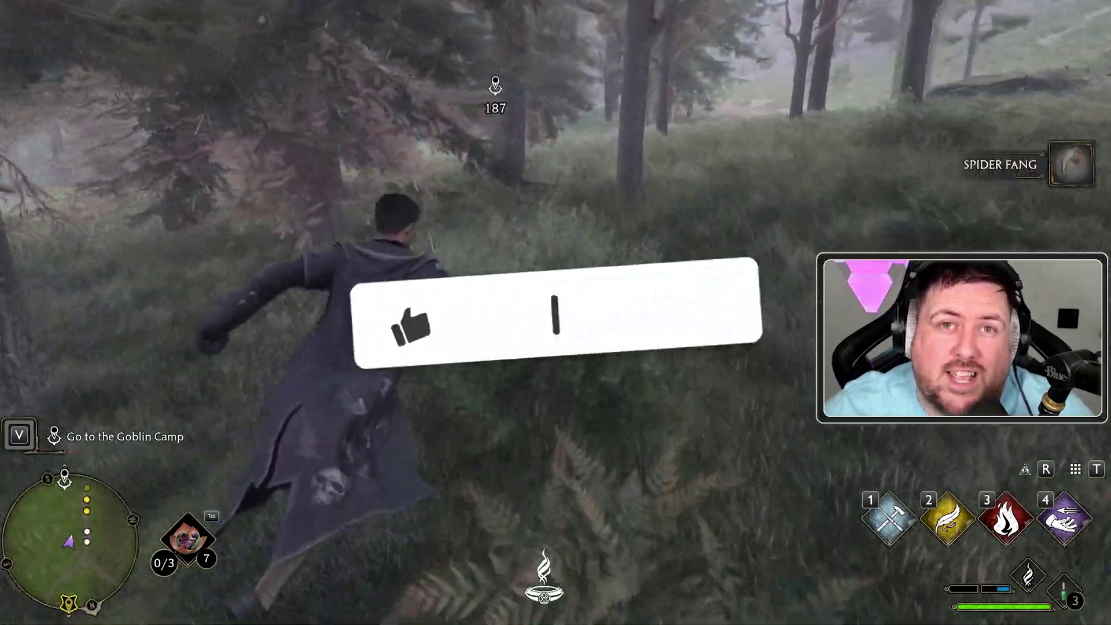
{"action": "key", "text": "w"}
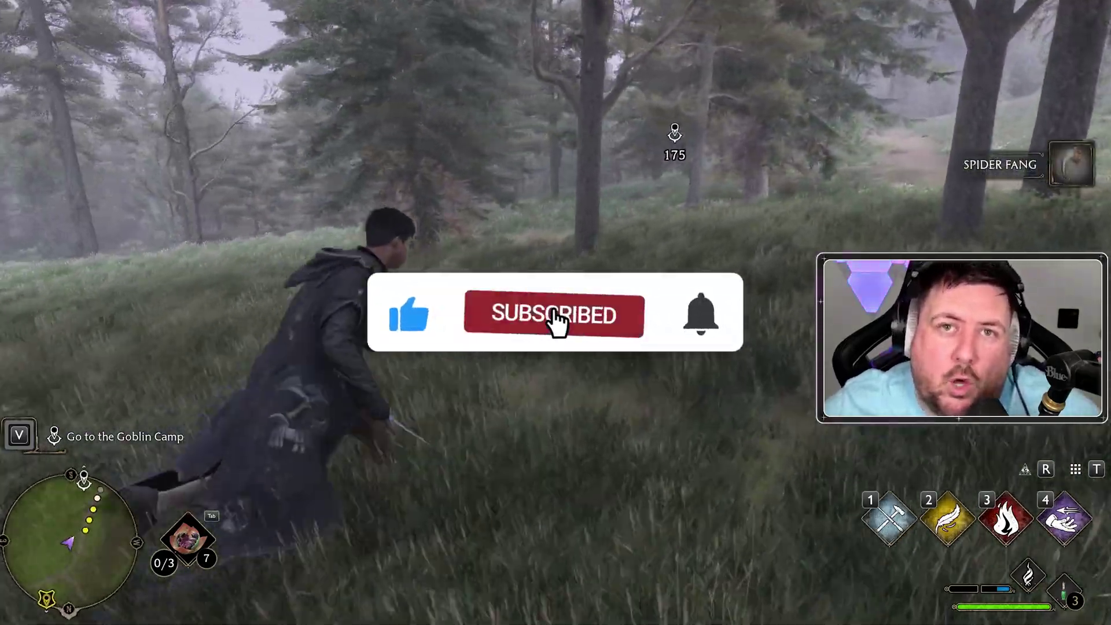
{"action": "key", "text": "w"}
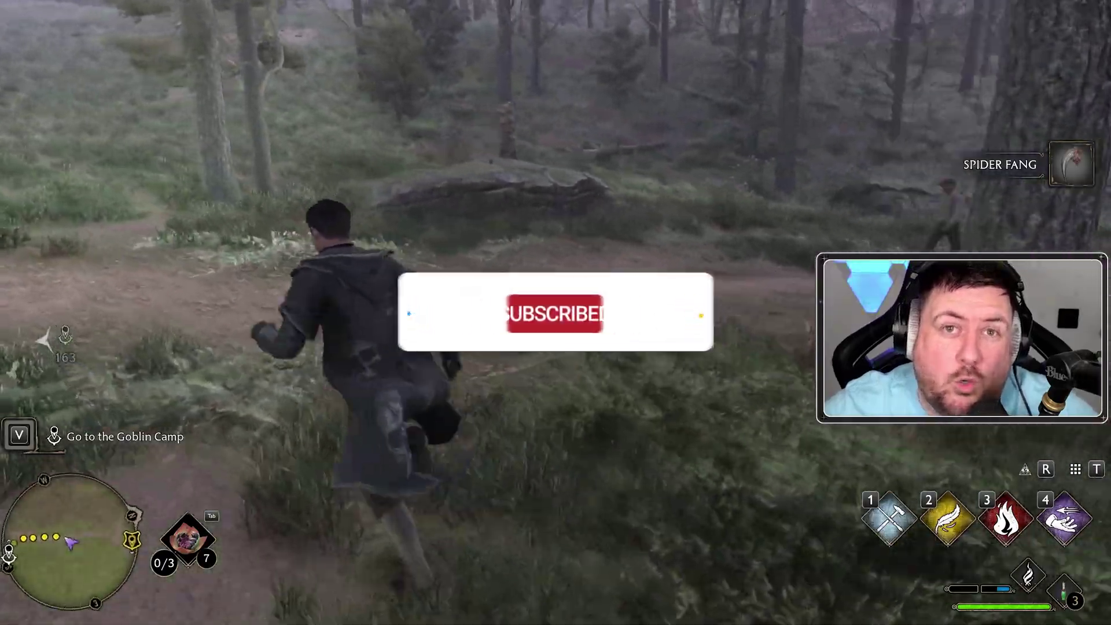
{"action": "key", "text": "w"}
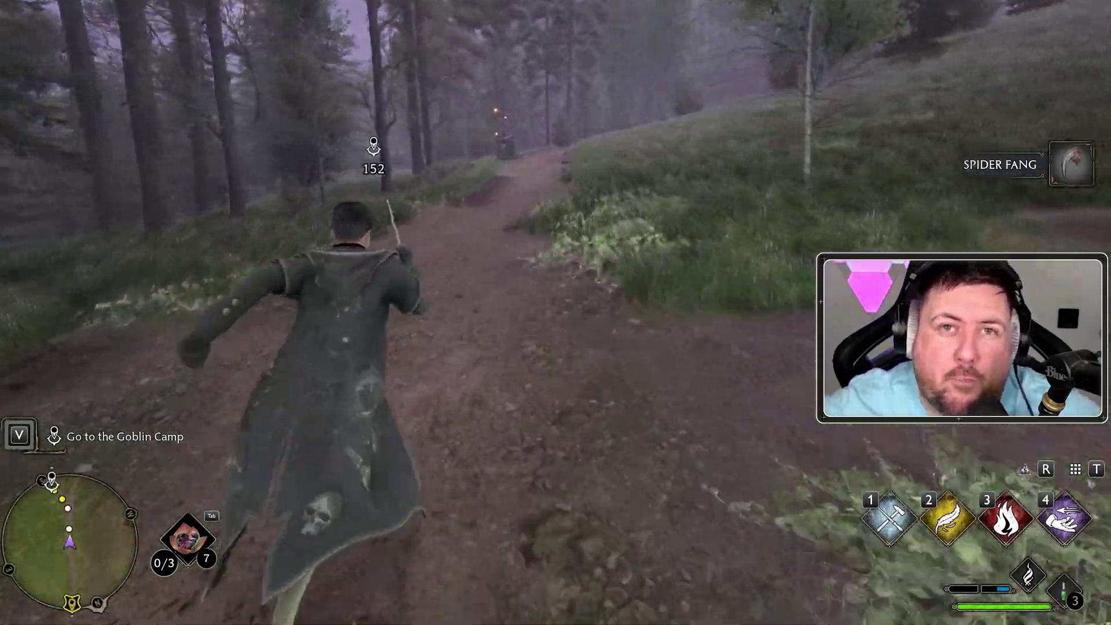
{"action": "key", "text": "w"}
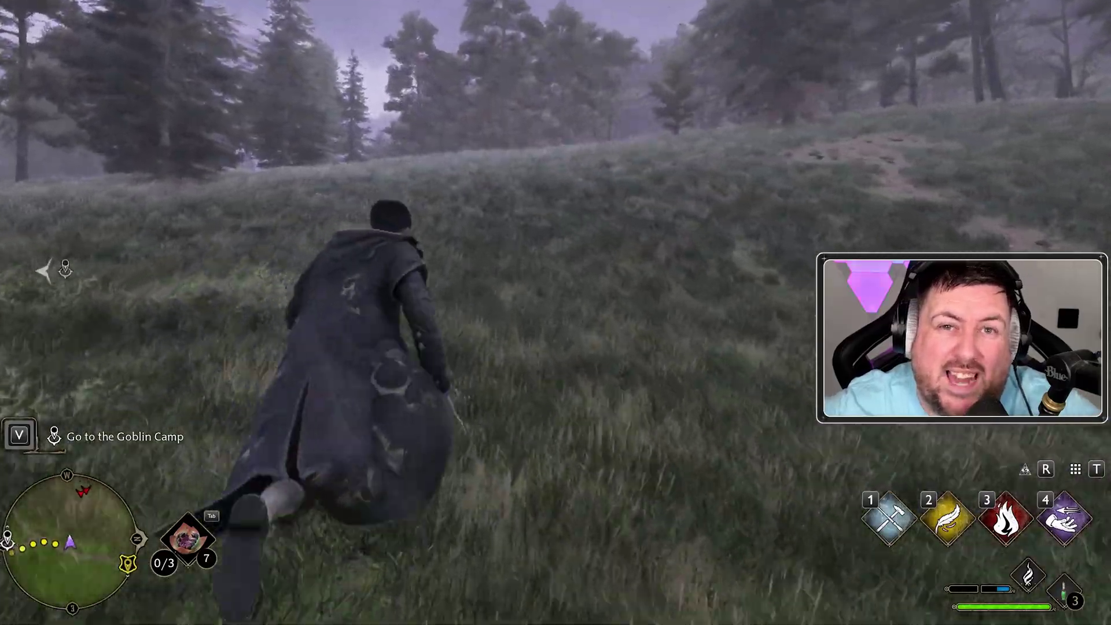
{"action": "key", "text": "w"}
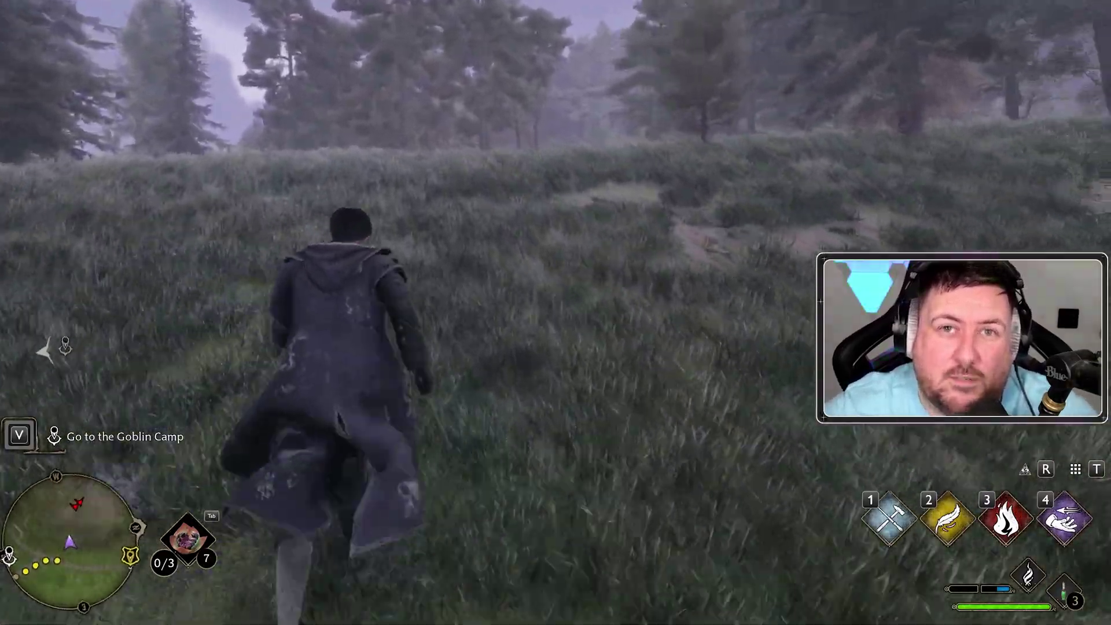
Fight the Loyalist Warrior with Incendio, a protective shield and spell casts
{"action": "key", "text": "w"}
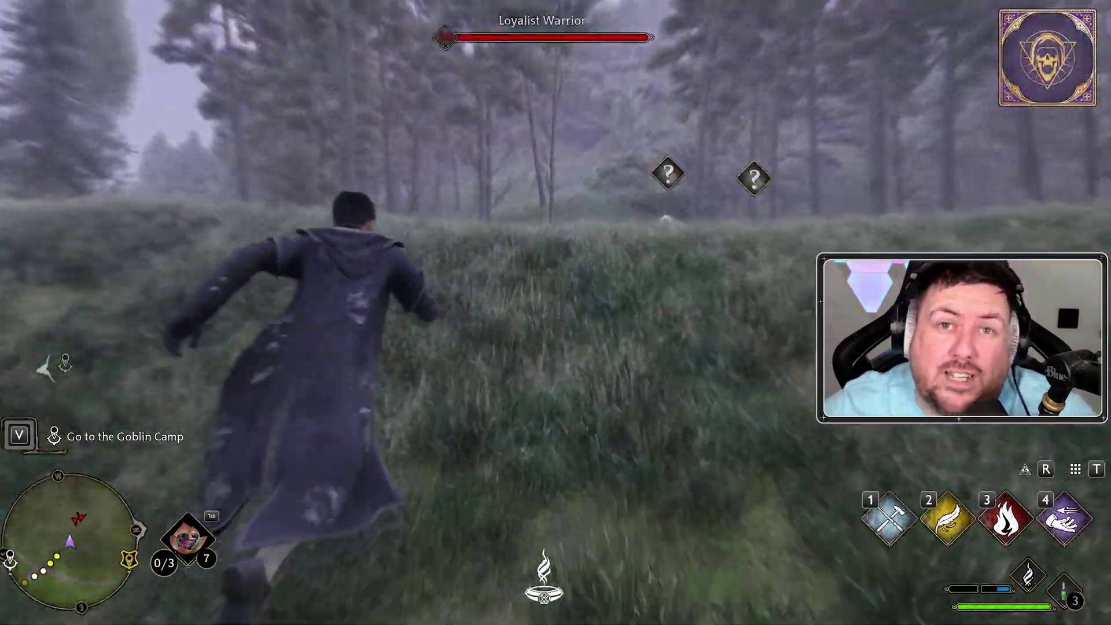
{"action": "key", "text": "w"}
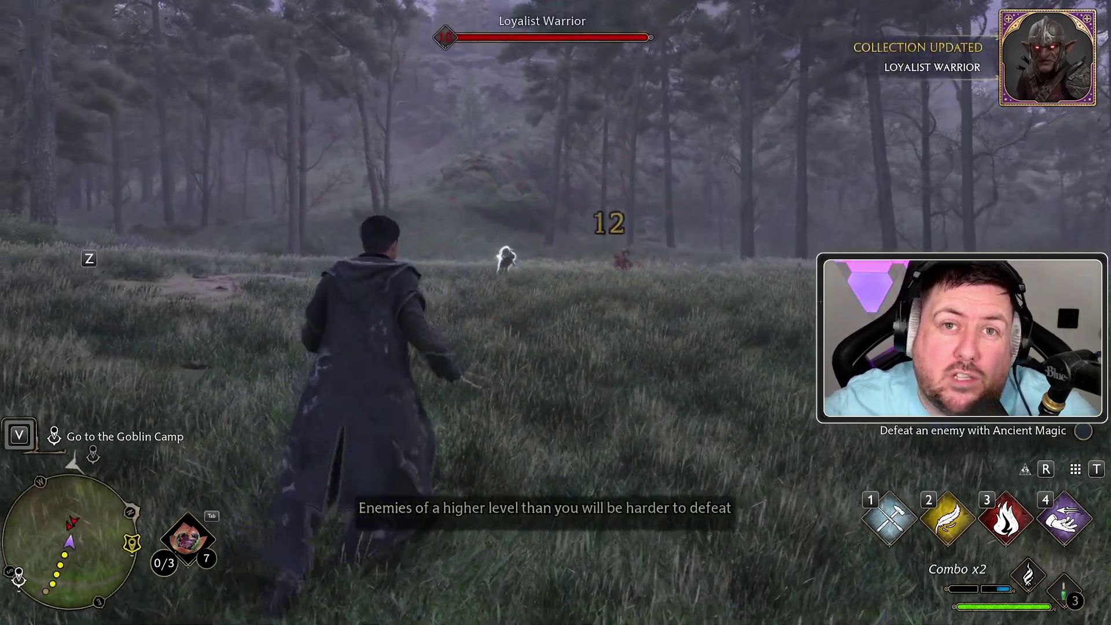
{"action": "key", "text": "3"}
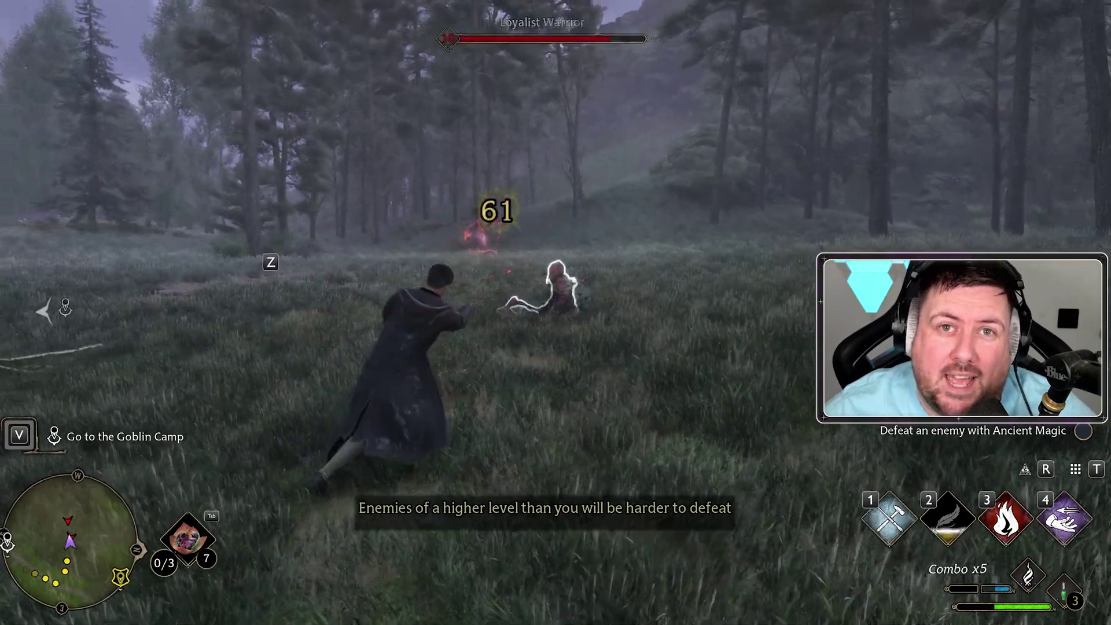
{"action": "key", "text": "q"}
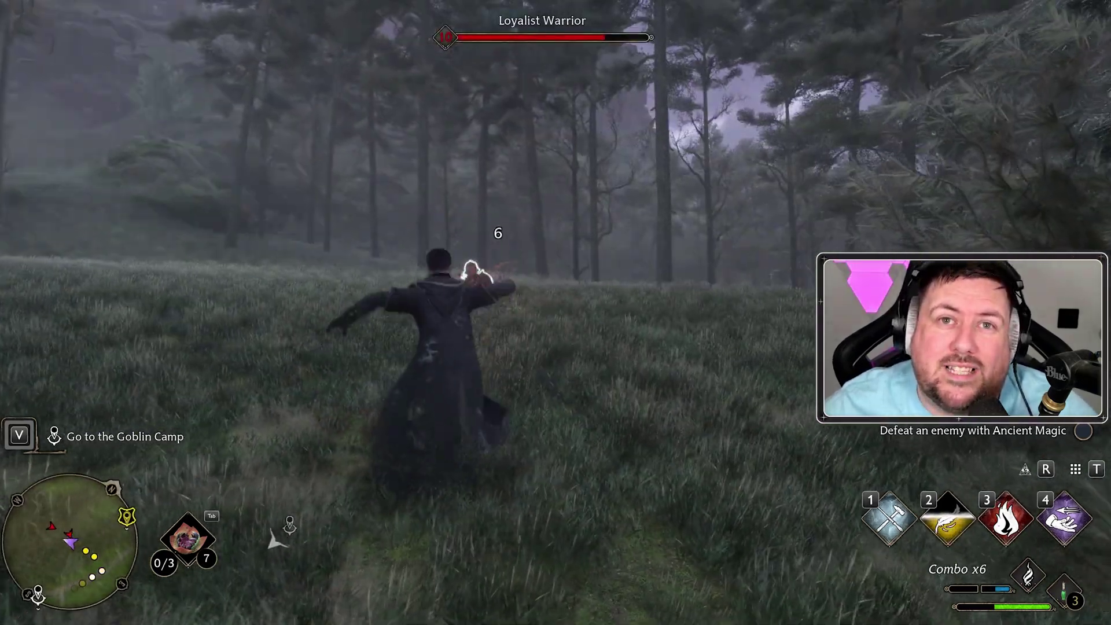
{"action": "left_click", "coordinate": [555, 313]}
{"action": "left_click", "coordinate": [556, 312]}
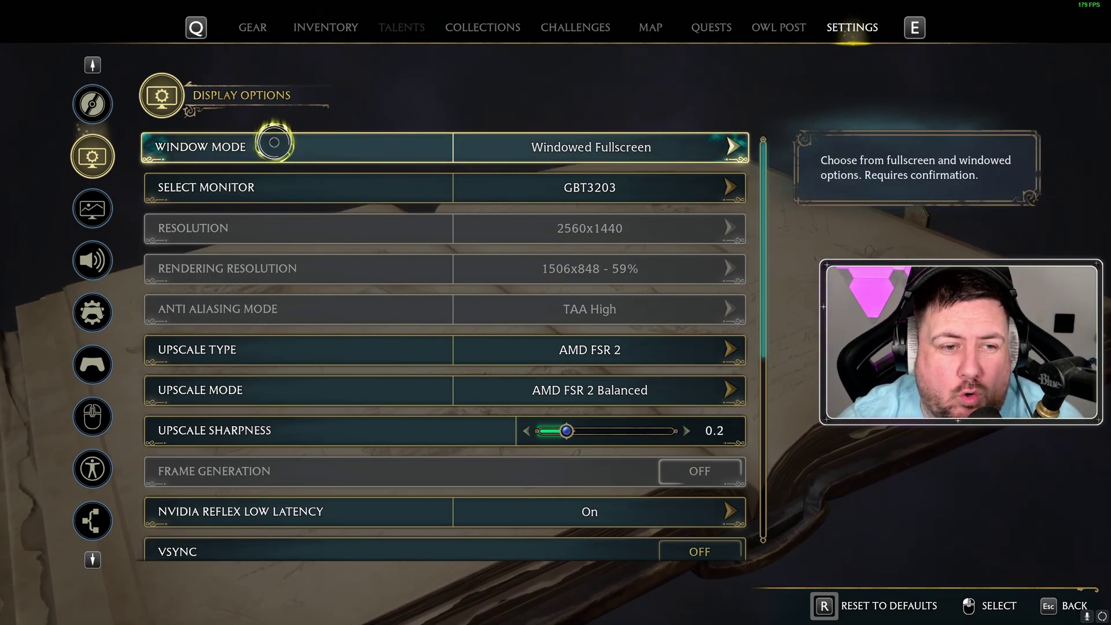
Keep Windowed Fullscreen window mode and AMD FSR 2 upscaling in Balanced mode
{"action": "left_click", "coordinate": [671, 148]}
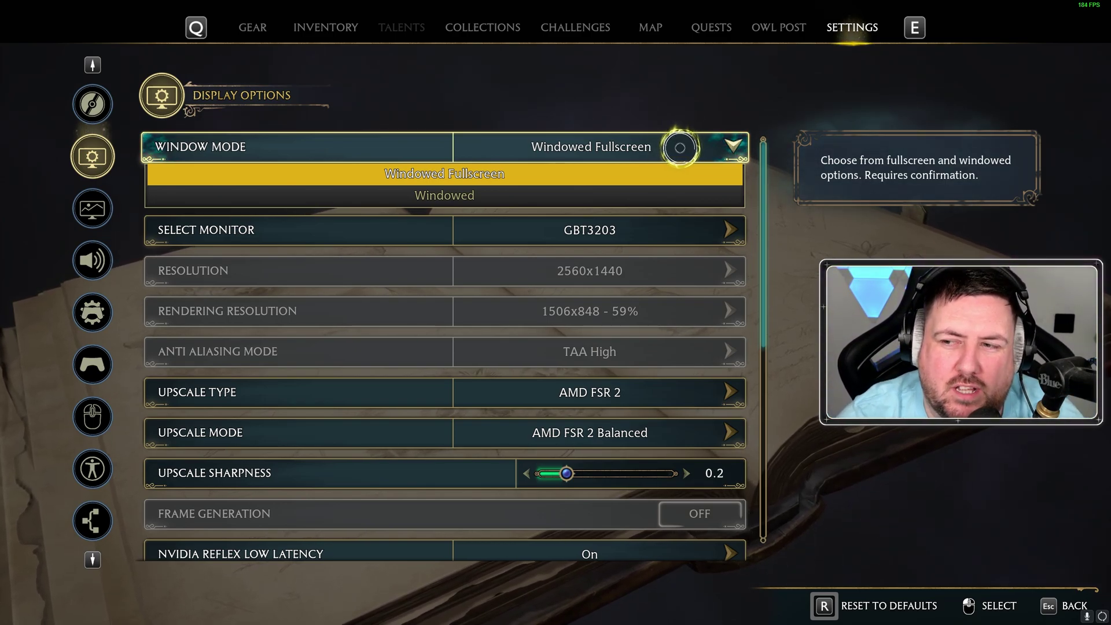
{"action": "left_click", "coordinate": [665, 146]}
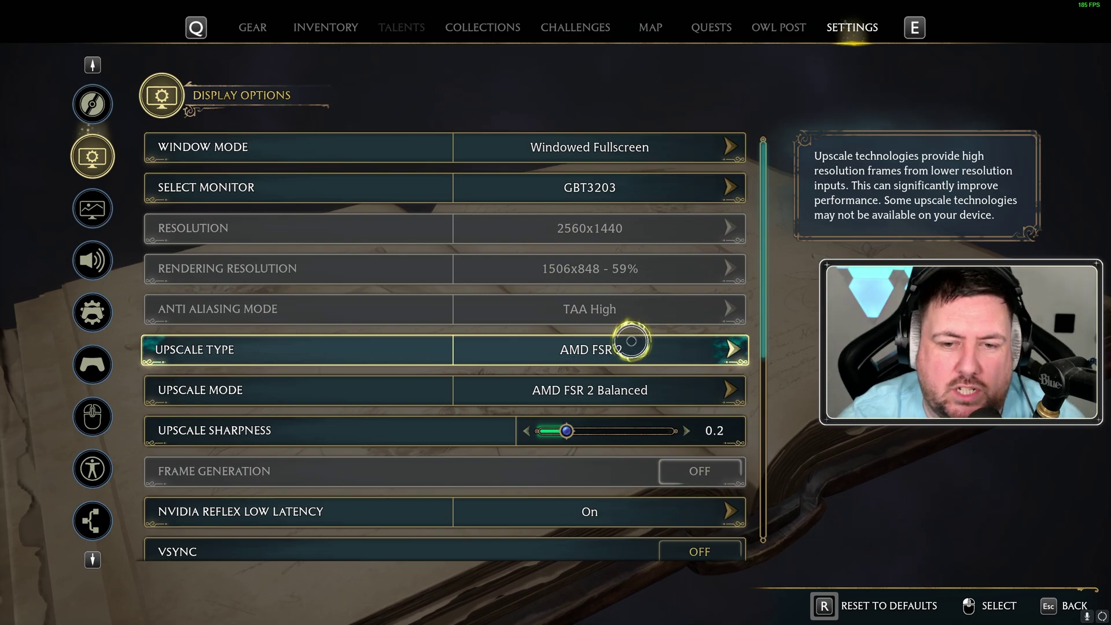
{"action": "left_click", "coordinate": [623, 352]}
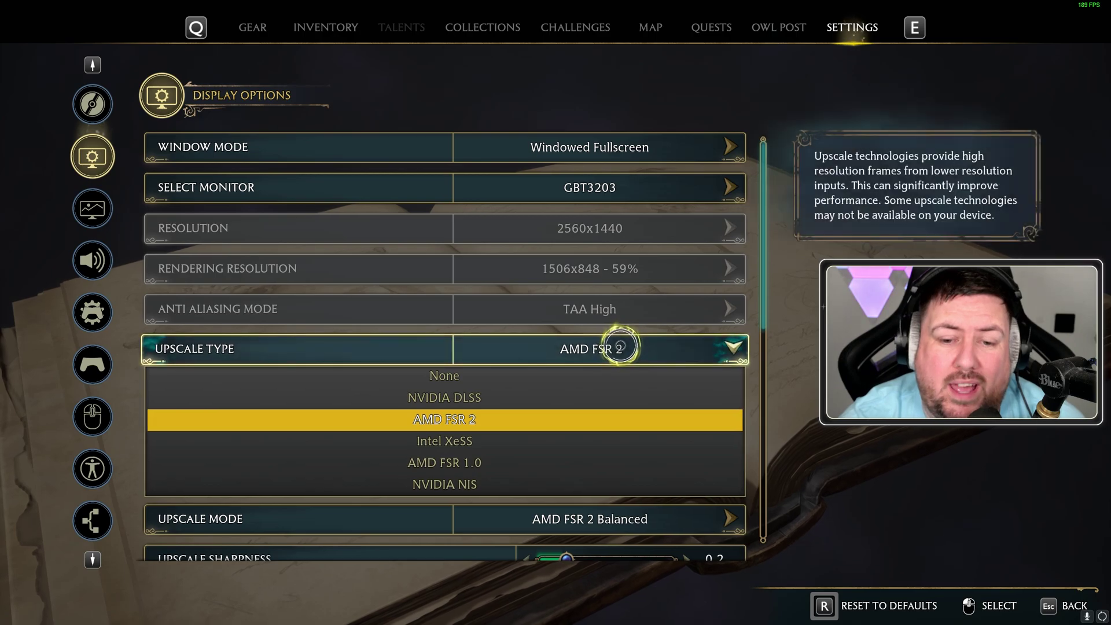
{"action": "left_click", "coordinate": [625, 348]}
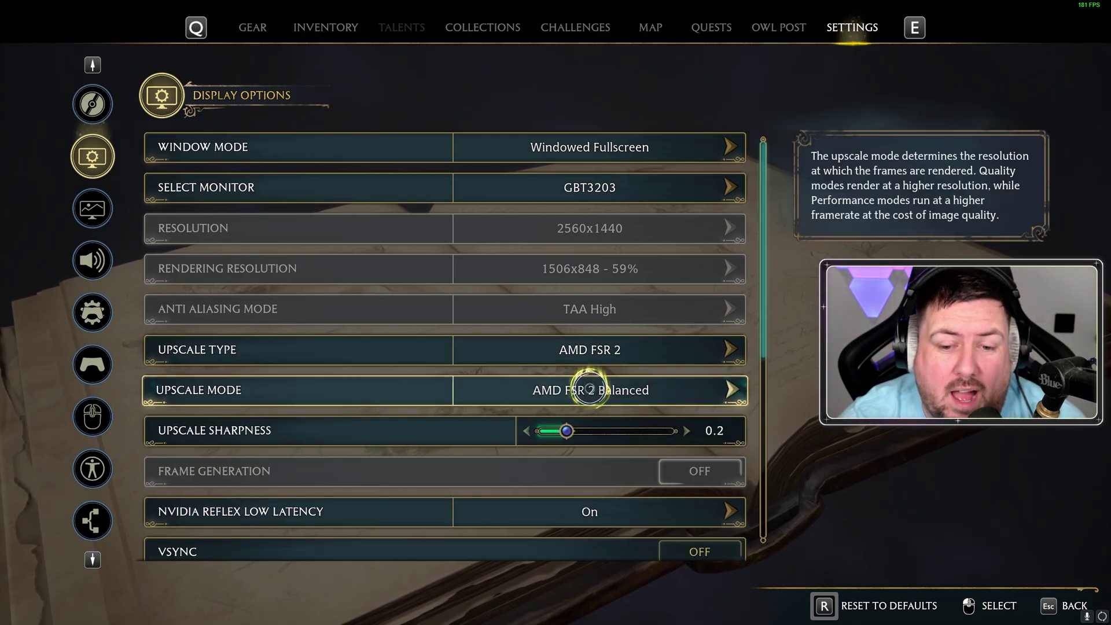
{"action": "left_click", "coordinate": [607, 391]}
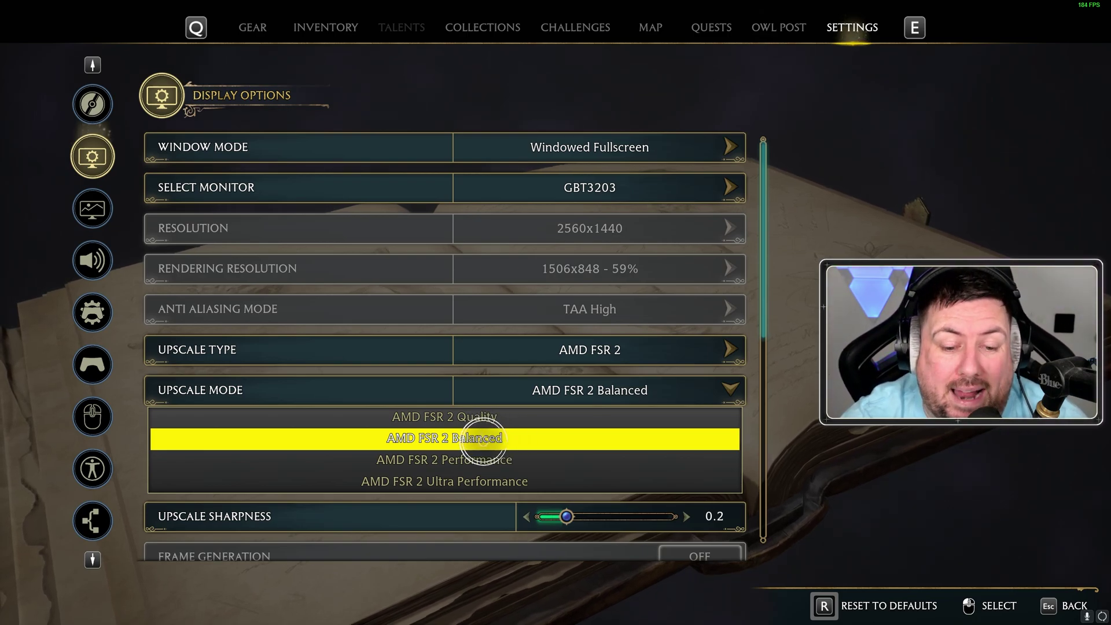
{"action": "left_click", "coordinate": [477, 438]}
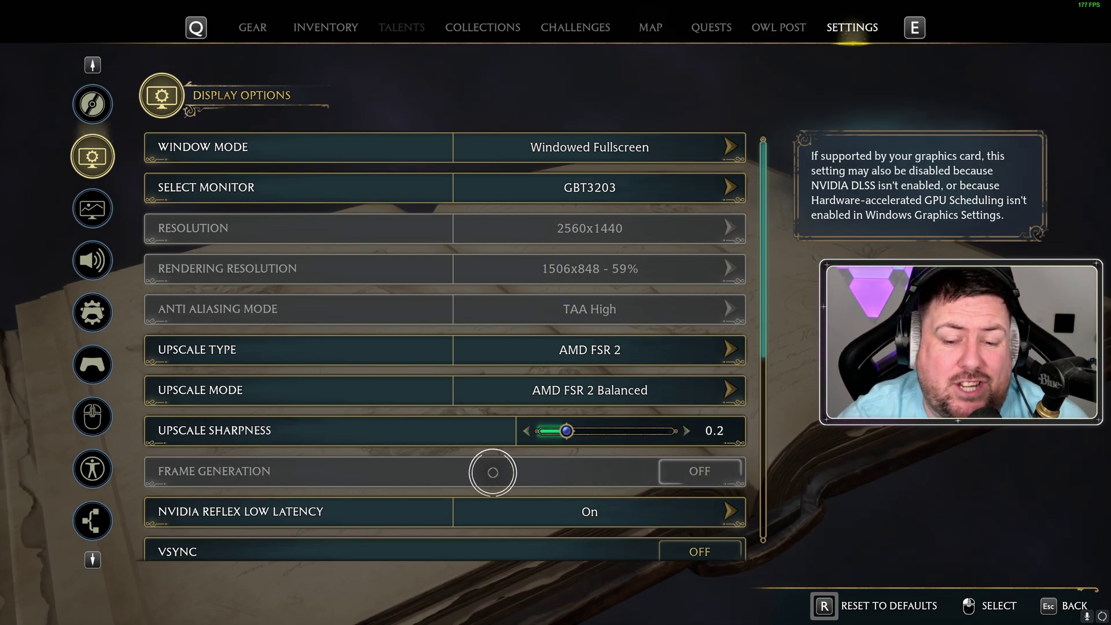
Keep the frame rate cap at 360 FPS, then switch to the Graphics Options page
{"action": "scroll", "coordinate": [480, 463], "scroll_direction": "down", "scroll_amount": 2}
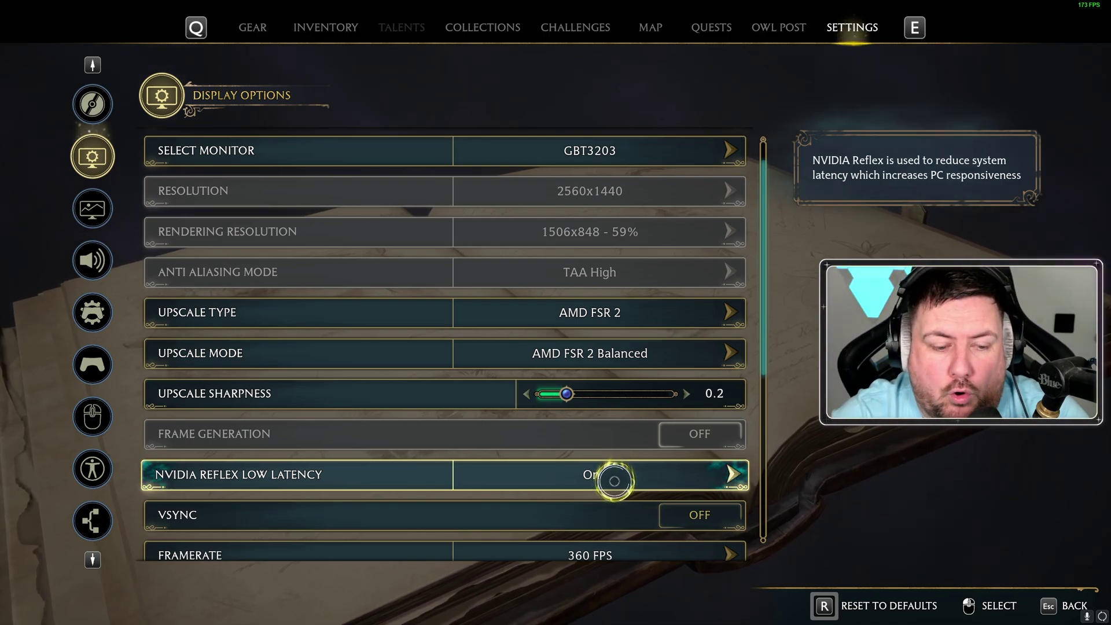
{"action": "scroll", "coordinate": [503, 461], "scroll_direction": "down", "scroll_amount": 1}
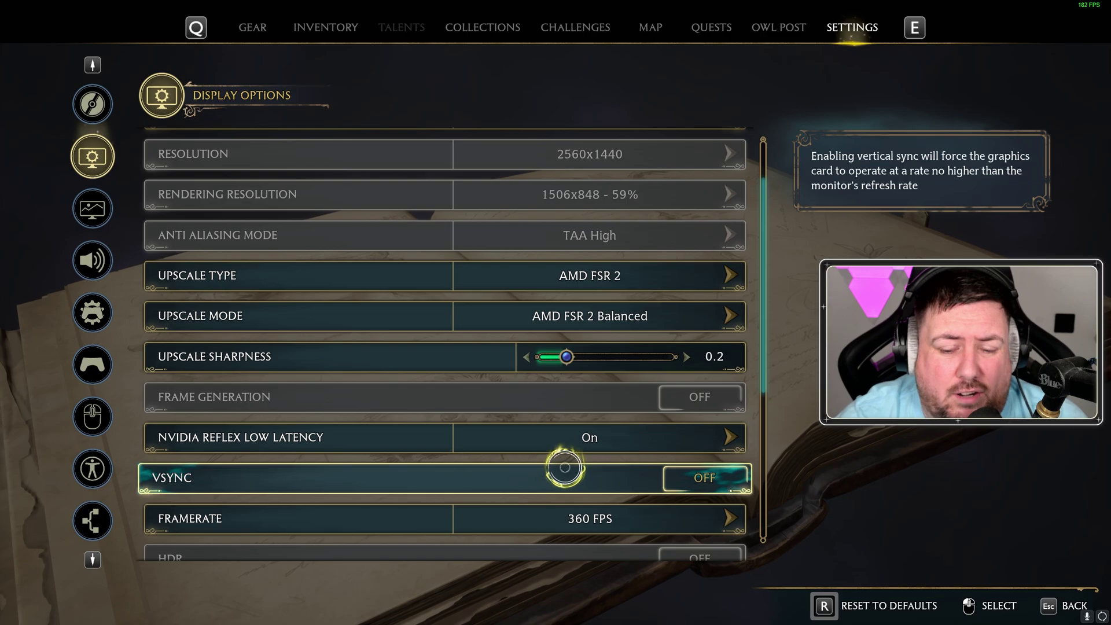
{"action": "scroll", "coordinate": [584, 475], "scroll_direction": "down", "scroll_amount": 1}
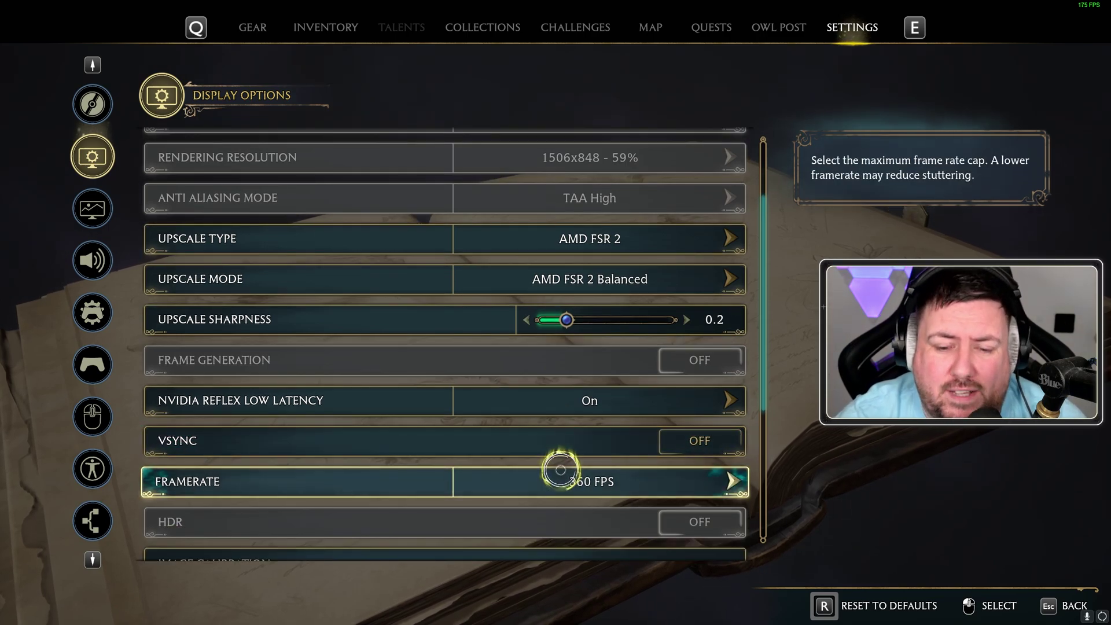
{"action": "scroll", "coordinate": [381, 474], "scroll_direction": "down", "scroll_amount": 1}
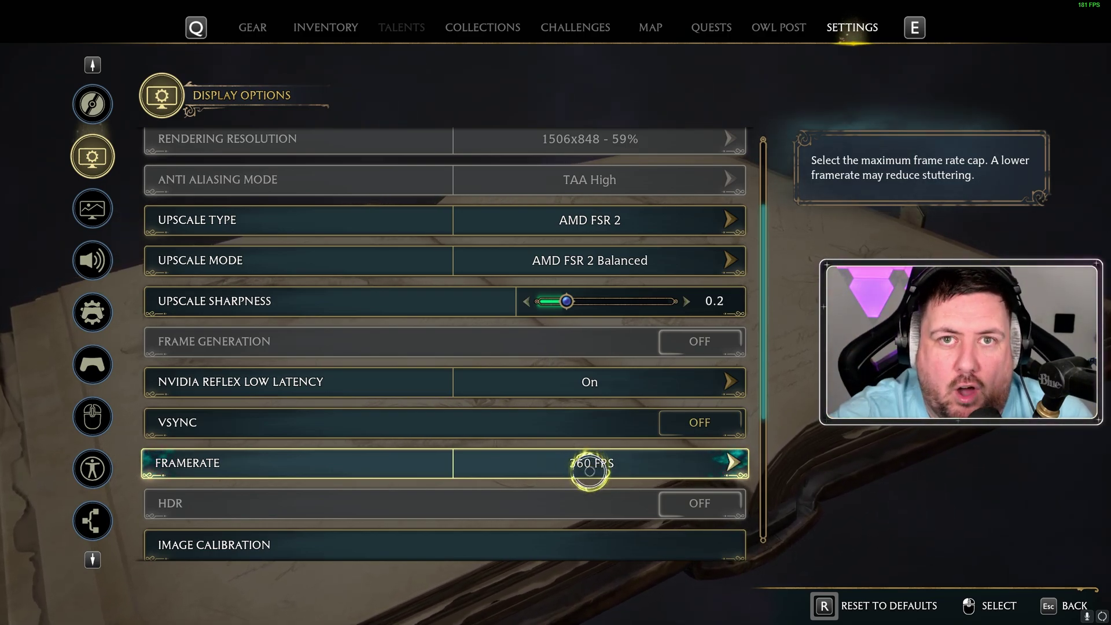
{"action": "left_click", "coordinate": [590, 470]}
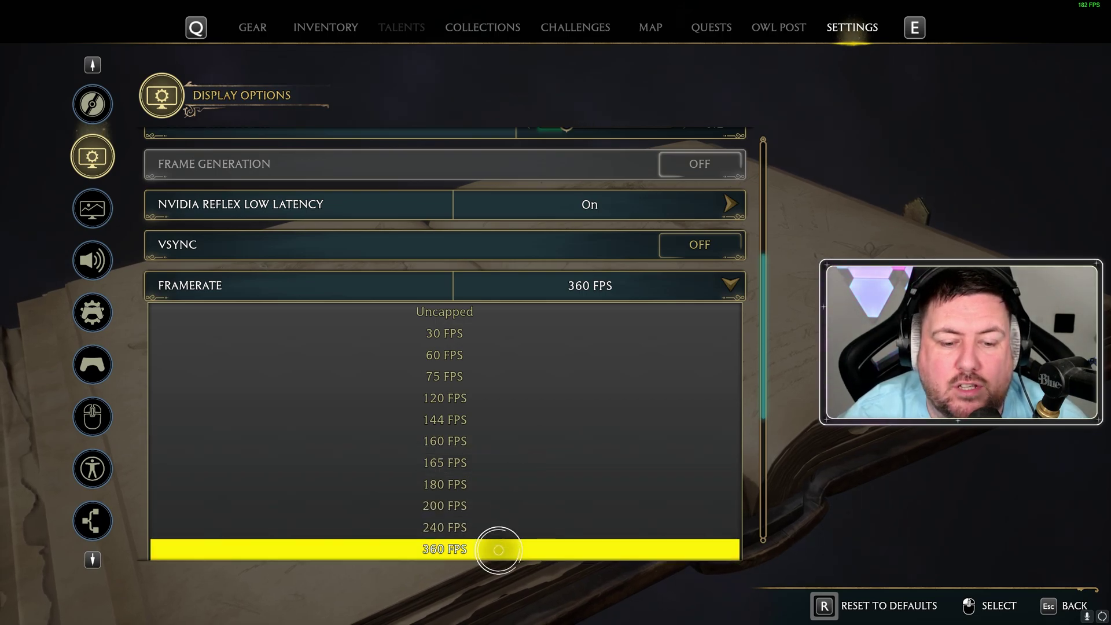
{"action": "left_click", "coordinate": [489, 548]}
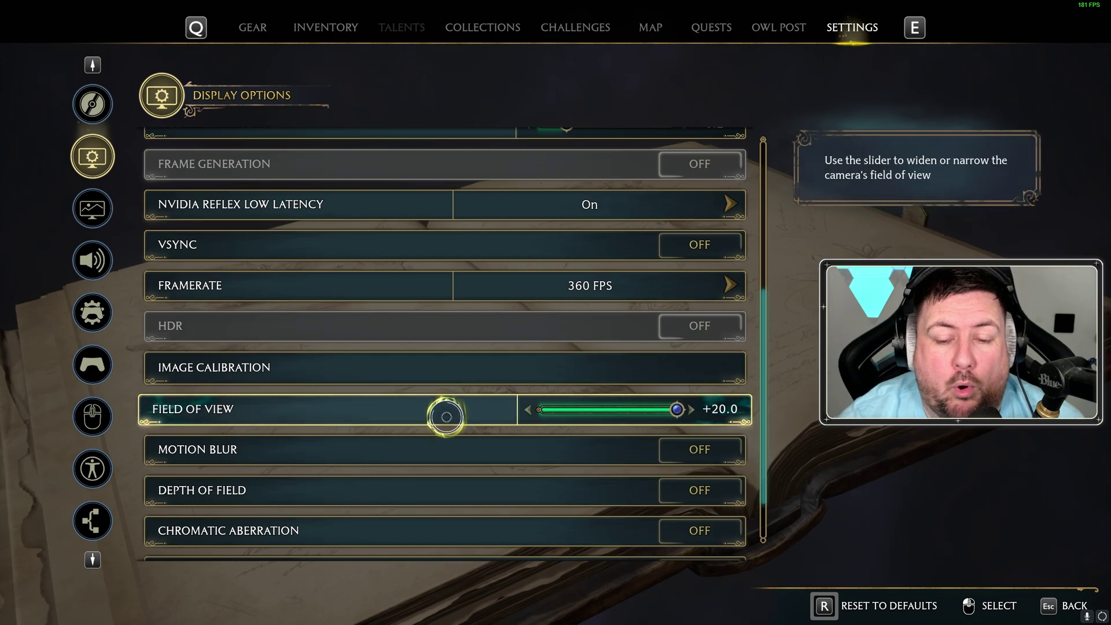
{"action": "scroll", "coordinate": [446, 410], "scroll_direction": "down", "scroll_amount": 2}
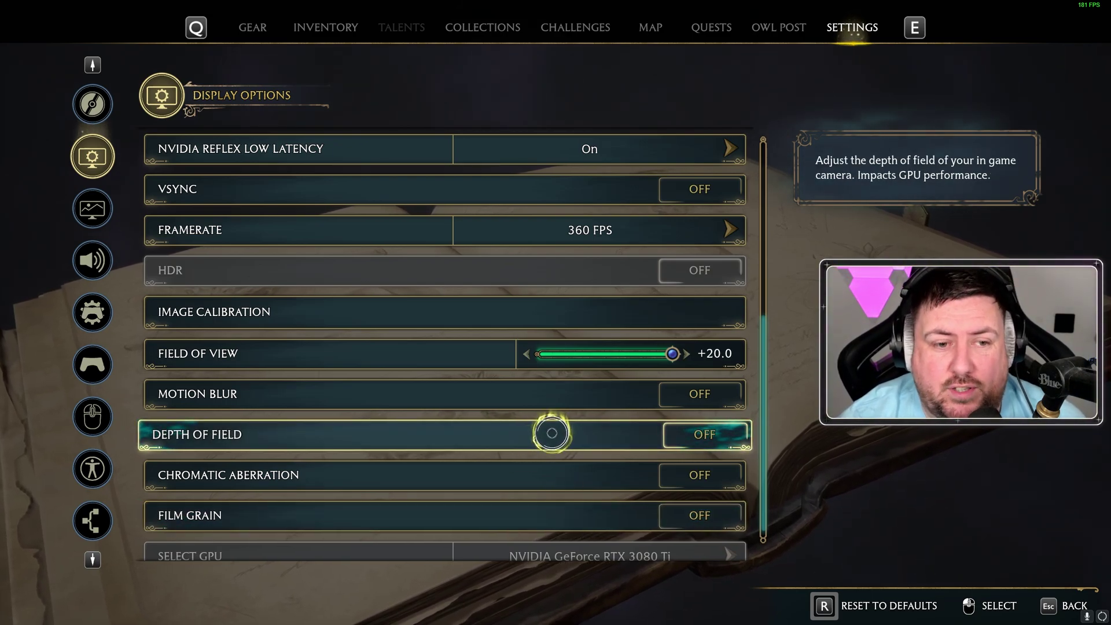
{"action": "key", "text": "Page_Down"}
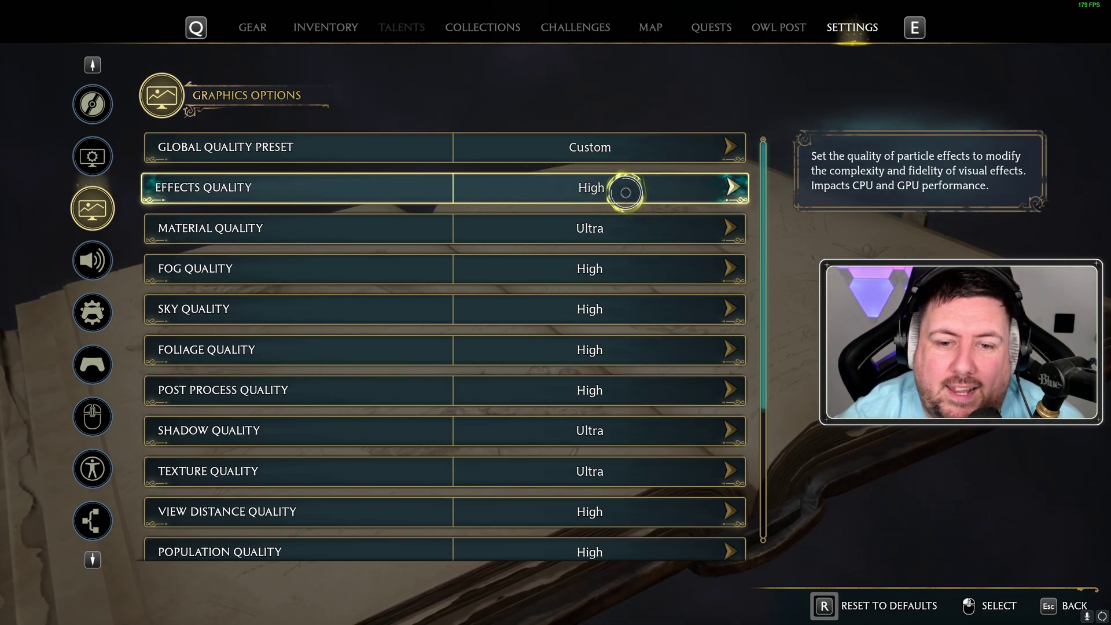
Reselect Ultra for Material Quality and show the Fog Quality levels, currently High
{"action": "left_click", "coordinate": [591, 228]}
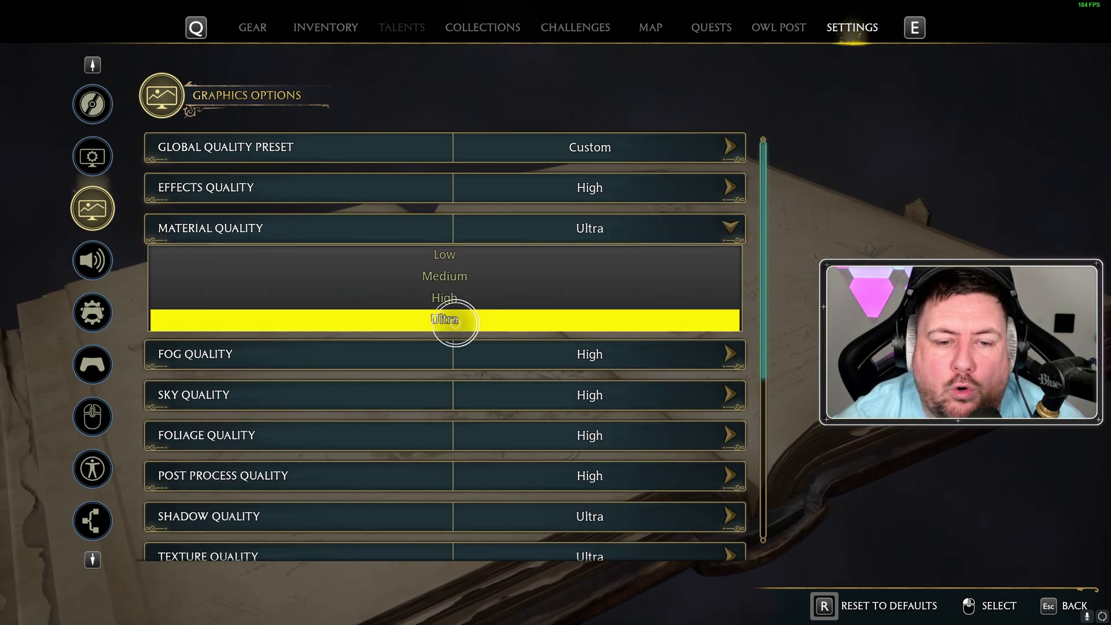
{"action": "left_click", "coordinate": [471, 321]}
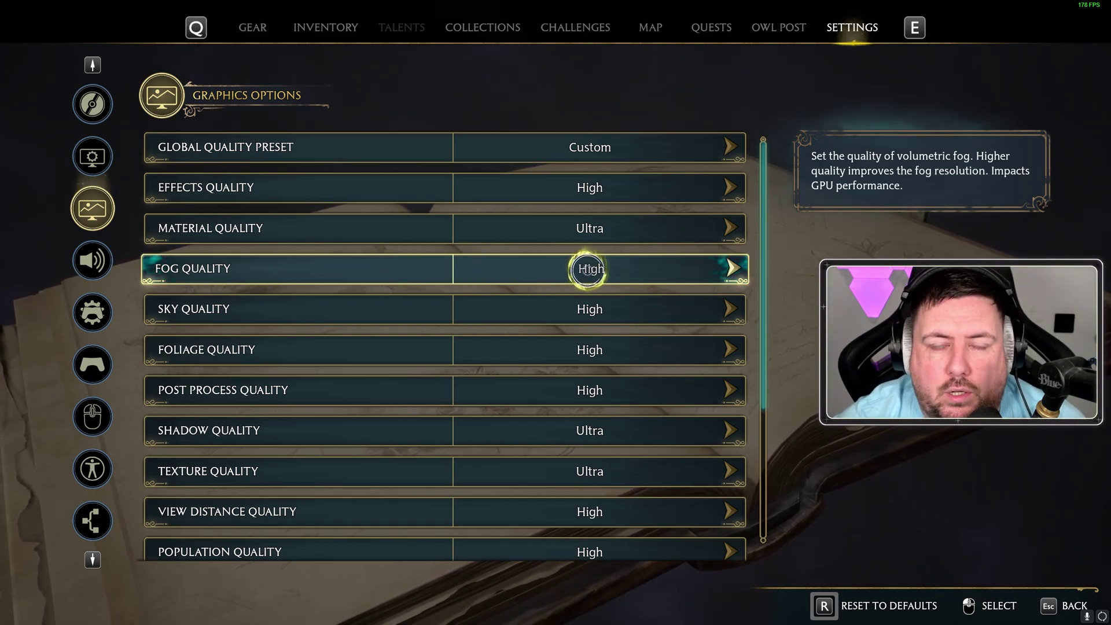
{"action": "left_click", "coordinate": [569, 265]}
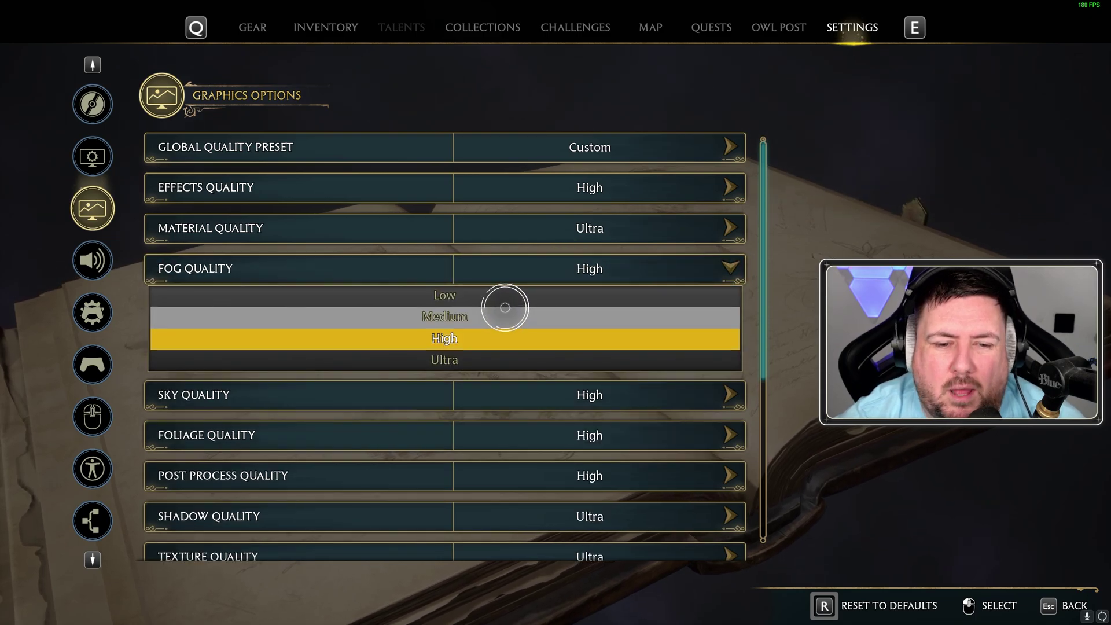